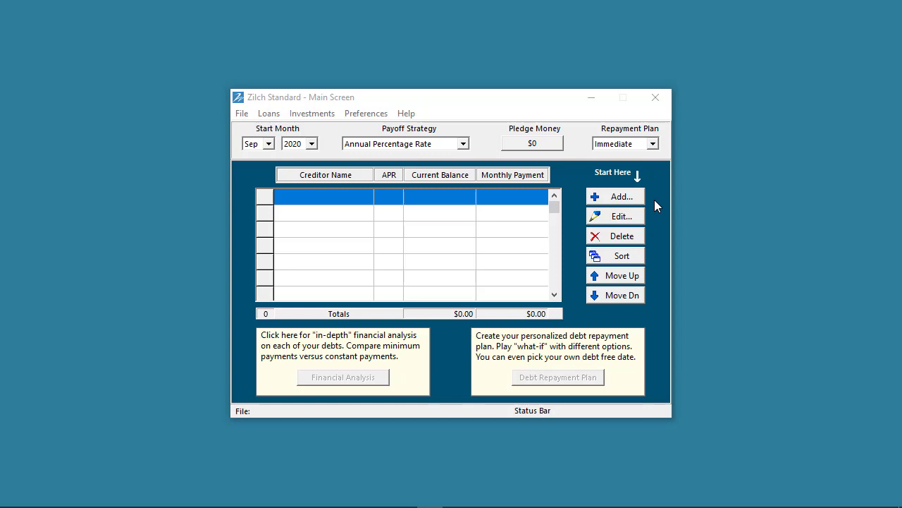
- Set the window background to Denim under Preferences > Choose Background
{"action": "left_click", "coordinate": [359, 115]}
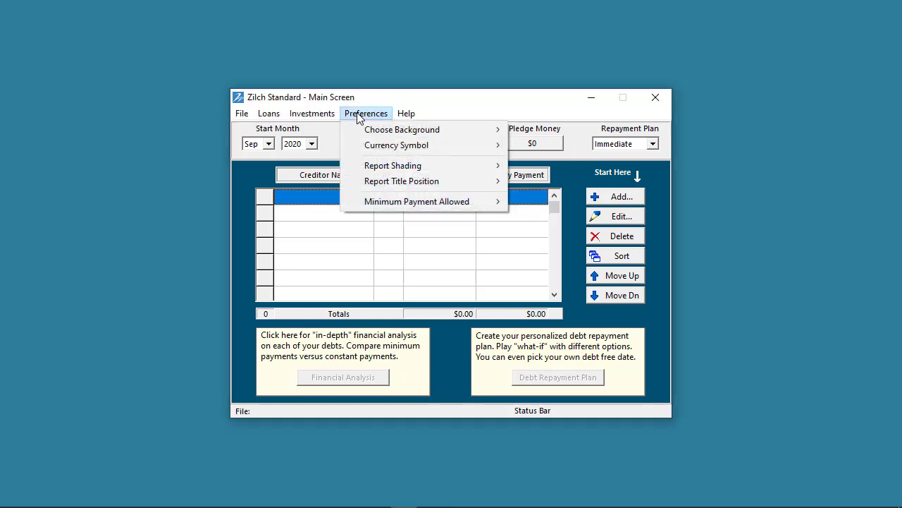
{"action": "mouse_move", "coordinate": [453, 133]}
{"action": "left_click", "coordinate": [548, 224]}
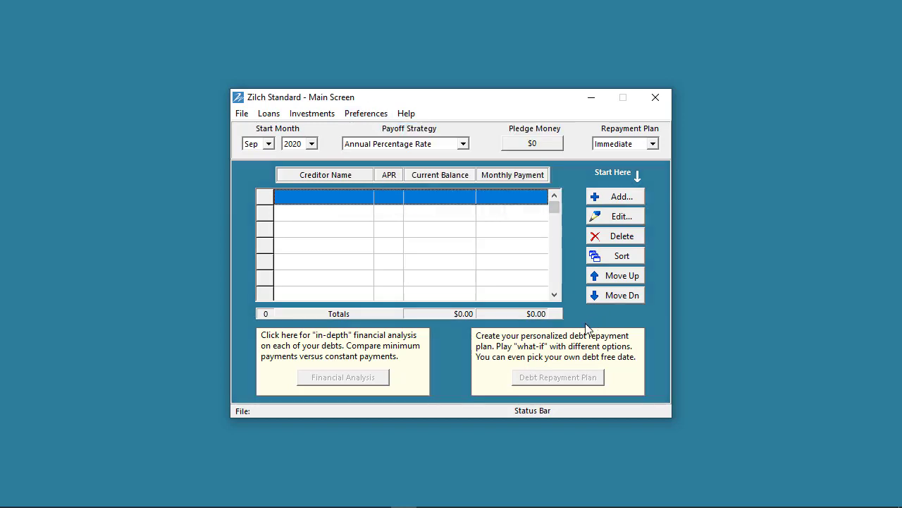
{"action": "left_click", "coordinate": [367, 115]}
{"action": "mouse_move", "coordinate": [383, 130]}
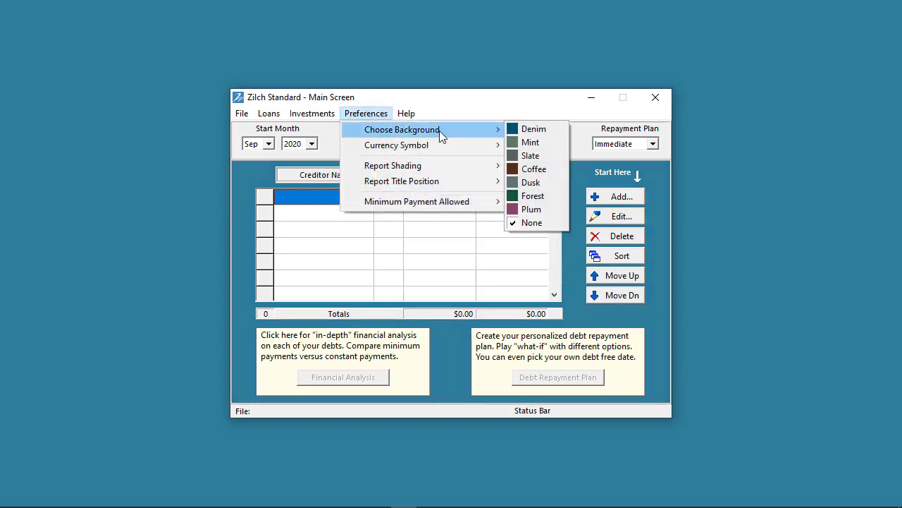
{"action": "left_click", "coordinate": [551, 131]}
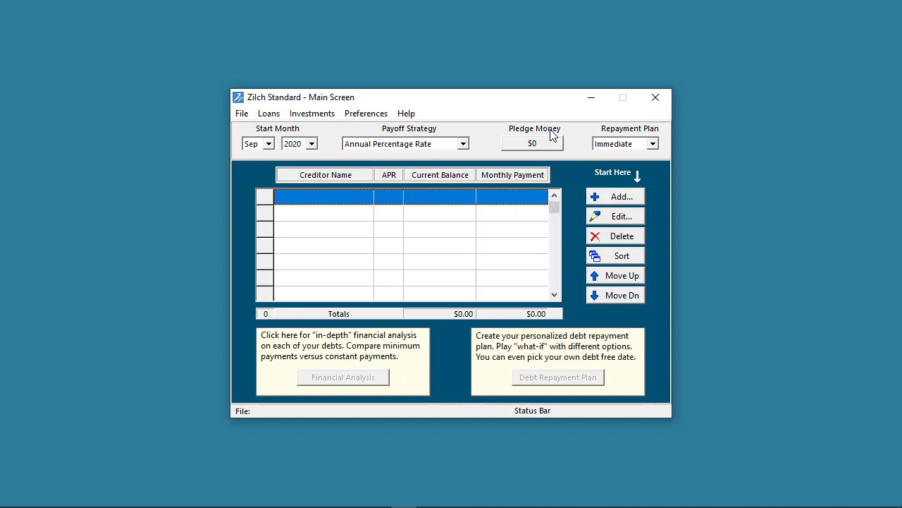
- Confirm the minimum payment allowed stays at 35.00, leaving it unchanged
{"action": "left_click", "coordinate": [379, 117]}
{"action": "mouse_move", "coordinate": [414, 200]}
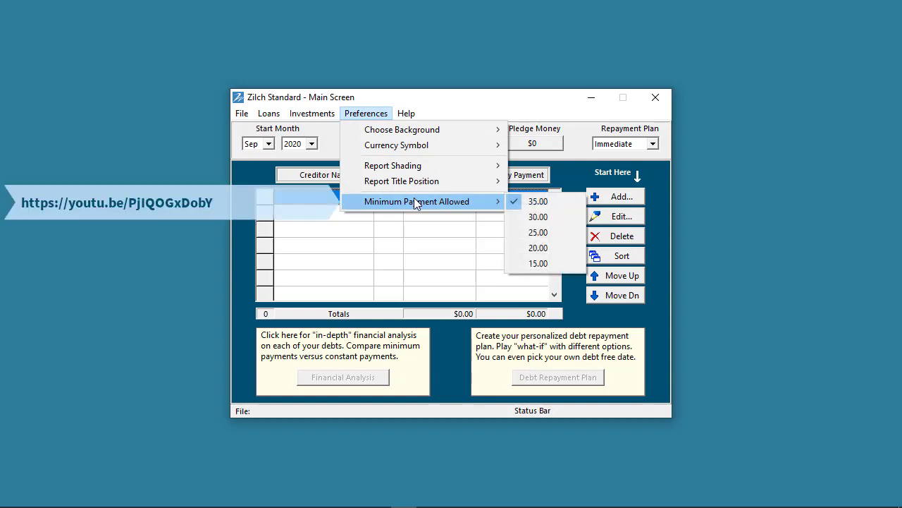
{"action": "left_click", "coordinate": [477, 103]}
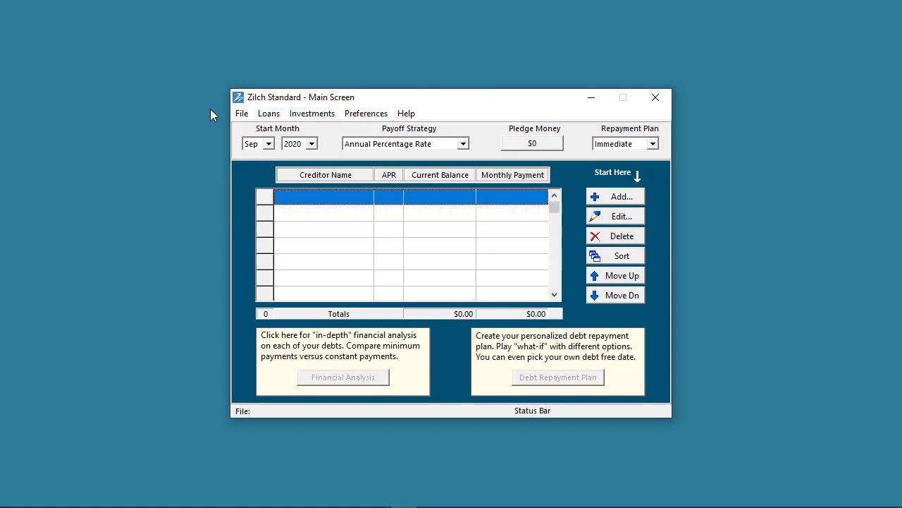
- Open Sample2.zwf through File > Open
{"action": "left_click", "coordinate": [242, 113]}
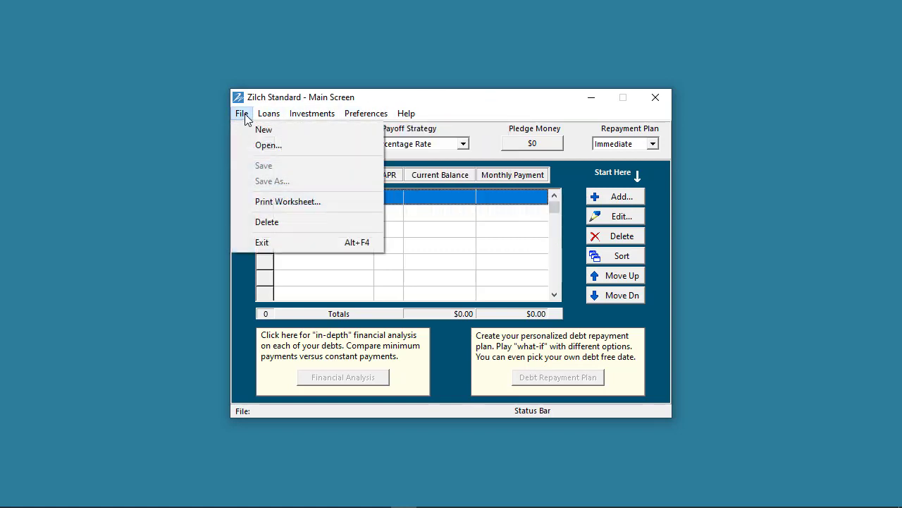
{"action": "left_click", "coordinate": [266, 146]}
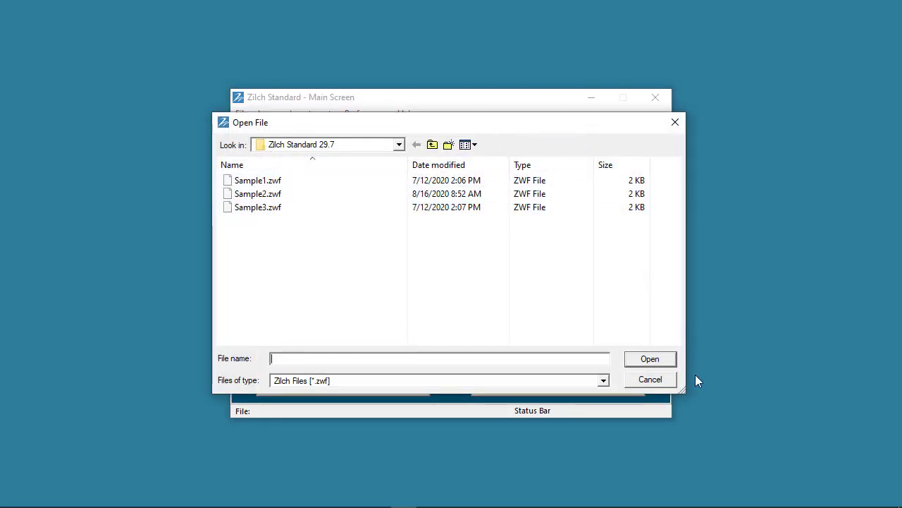
{"action": "mouse_move", "coordinate": [688, 388]}
{"action": "left_mouse_down"}
{"action": "mouse_move", "coordinate": [830, 487]}
{"action": "mouse_move", "coordinate": [709, 354]}
{"action": "mouse_move", "coordinate": [692, 370]}
{"action": "mouse_move", "coordinate": [693, 388]}
{"action": "left_mouse_up"}
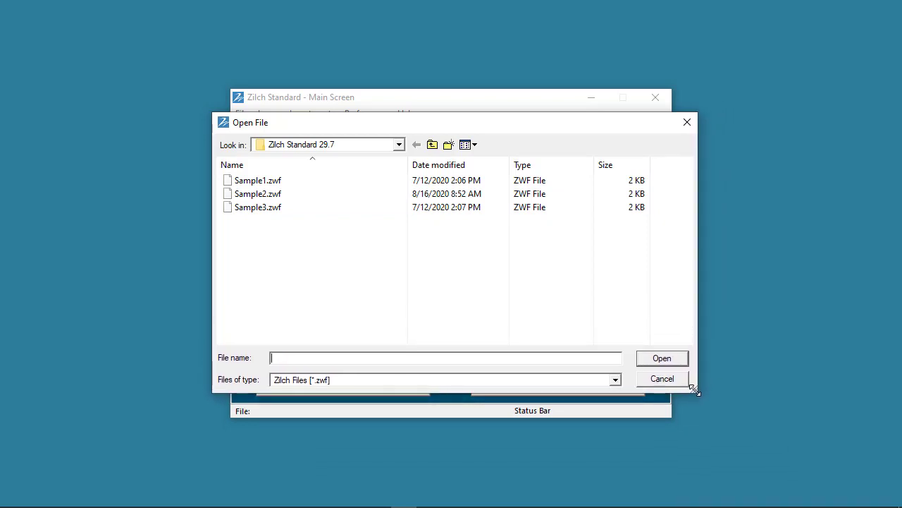
{"action": "left_click", "coordinate": [254, 196]}
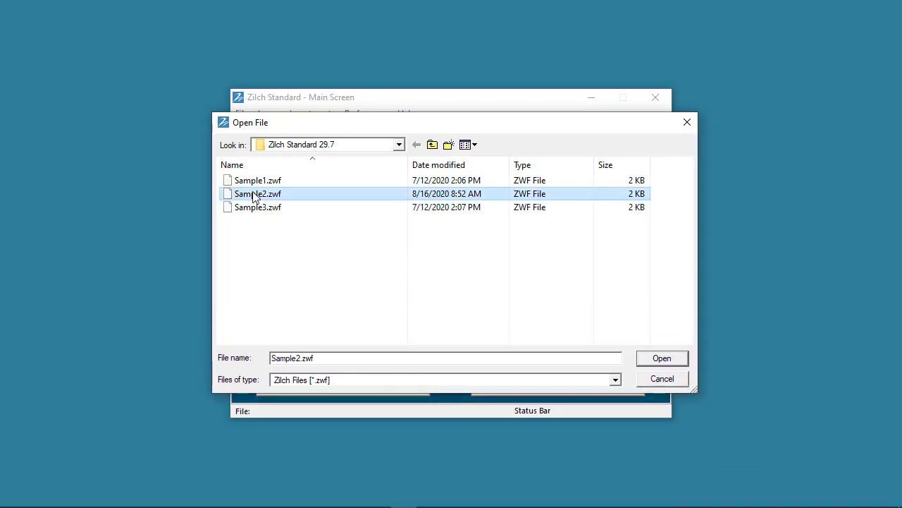
{"action": "left_click", "coordinate": [661, 359]}
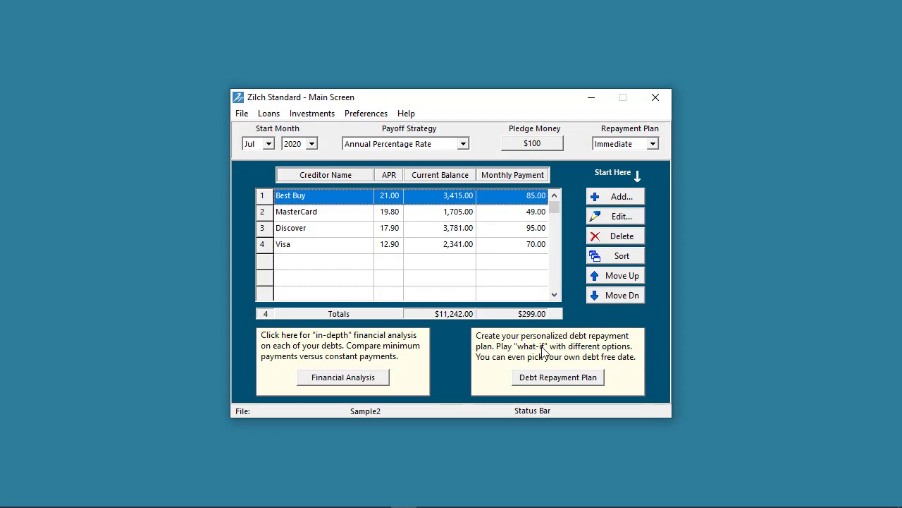
- Open the Financial Analysis and toggle its chart between Interest Cost and Length in Months
{"action": "left_click", "coordinate": [353, 381]}
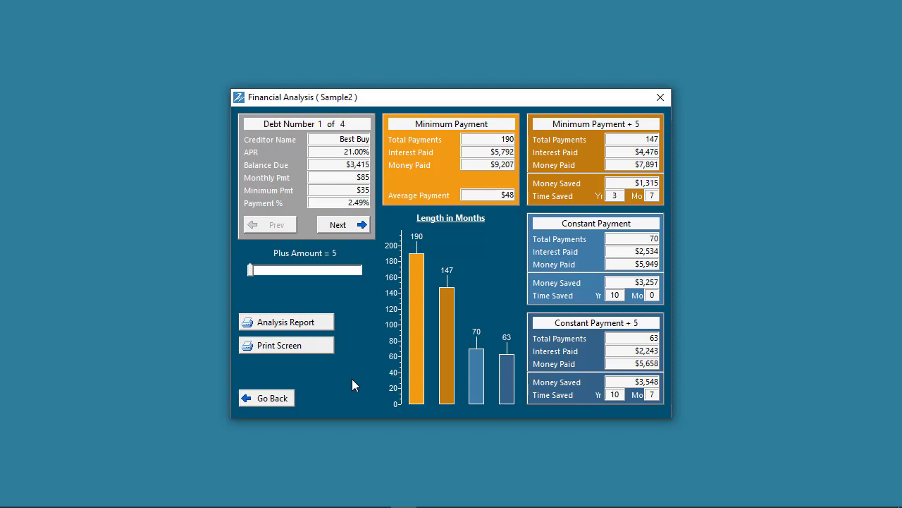
{"action": "left_click", "coordinate": [452, 220]}
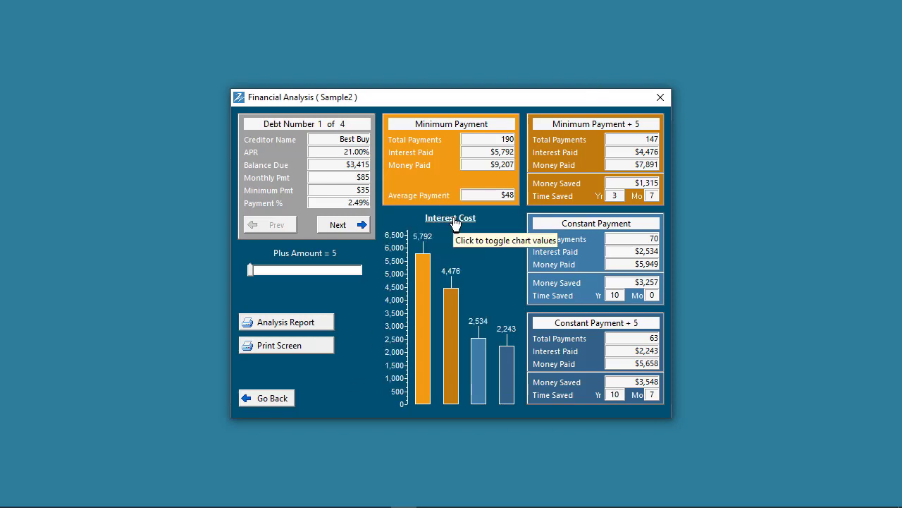
{"action": "left_click", "coordinate": [455, 222]}
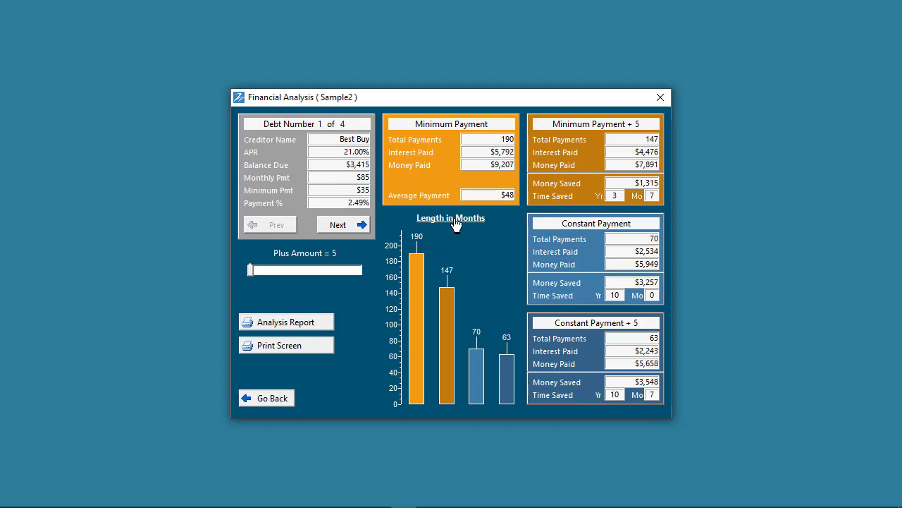
- Step through the debts (Discover, Visa, MasterCard) back to Best Buy and raise Plus Amount to 5
{"action": "left_click", "coordinate": [352, 227]}
{"action": "left_click", "coordinate": [351, 227]}
{"action": "left_click", "coordinate": [352, 227]}
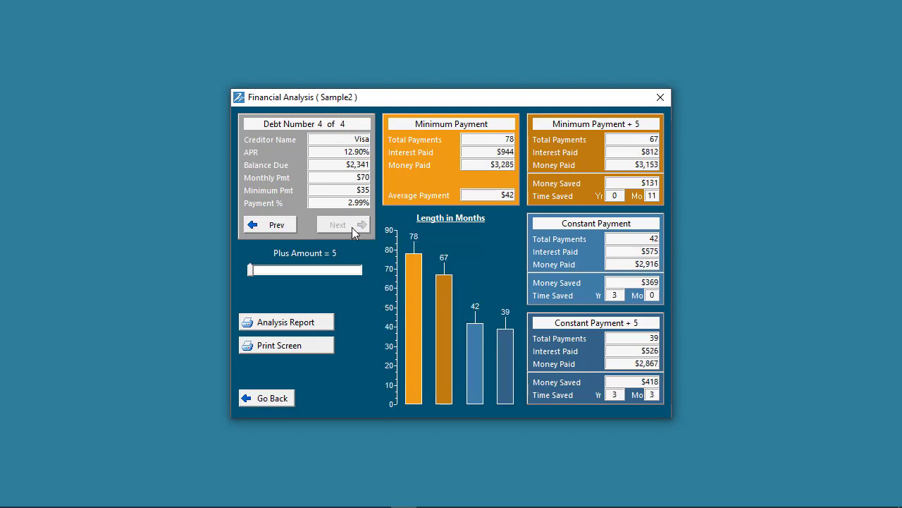
{"action": "left_click", "coordinate": [282, 225]}
{"action": "left_click", "coordinate": [282, 225]}
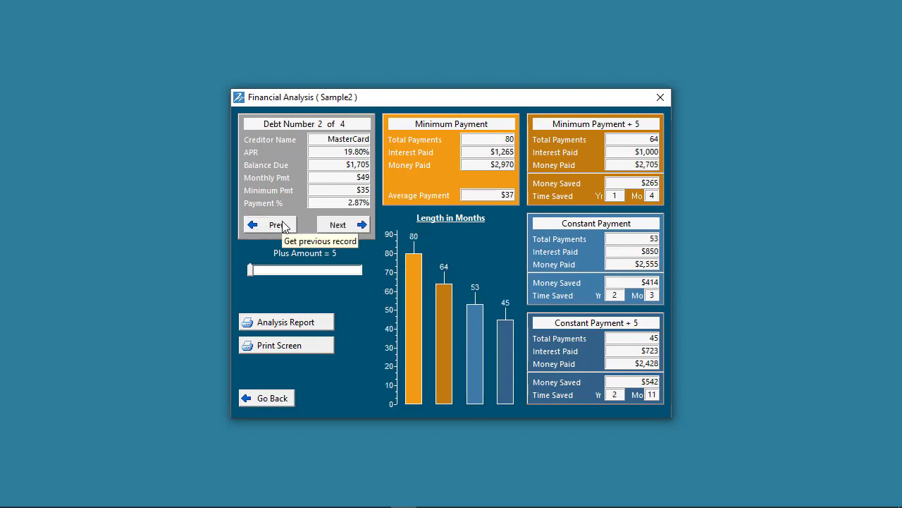
{"action": "left_click", "coordinate": [284, 226]}
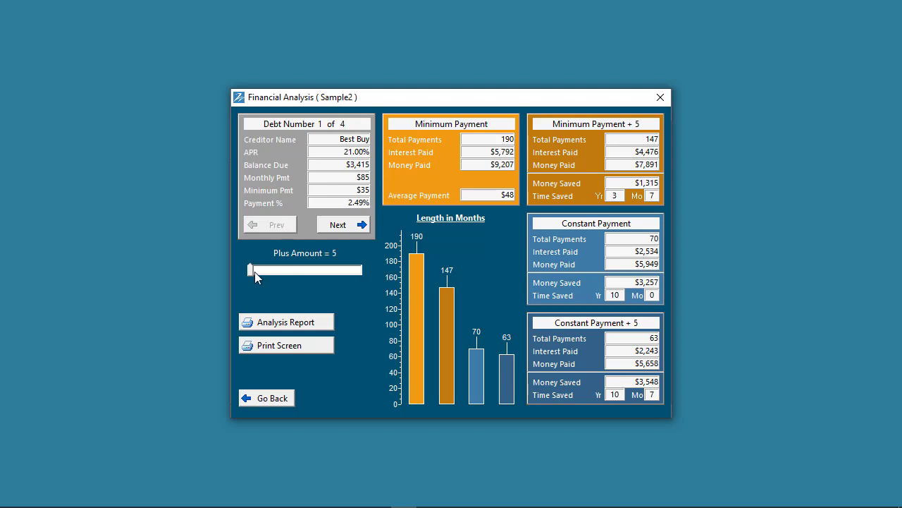
{"action": "mouse_move", "coordinate": [250, 269]}
{"action": "left_mouse_down"}
{"action": "mouse_move", "coordinate": [358, 274]}
{"action": "mouse_move", "coordinate": [242, 265]}
{"action": "left_mouse_up"}
{"action": "left_click", "coordinate": [291, 324]}
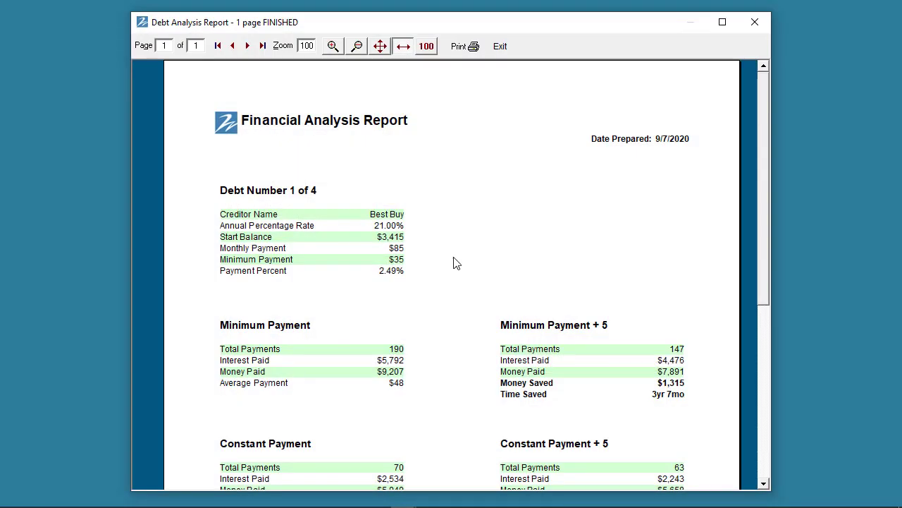
{"action": "scroll", "coordinate": [690, 255], "scroll_direction": "down", "scroll_amount": 5}
{"action": "scroll", "coordinate": [688, 258], "scroll_direction": "up", "scroll_amount": 4}
{"action": "scroll", "coordinate": [688, 259], "scroll_direction": "up", "scroll_amount": 1}
{"action": "left_click", "coordinate": [500, 45]}
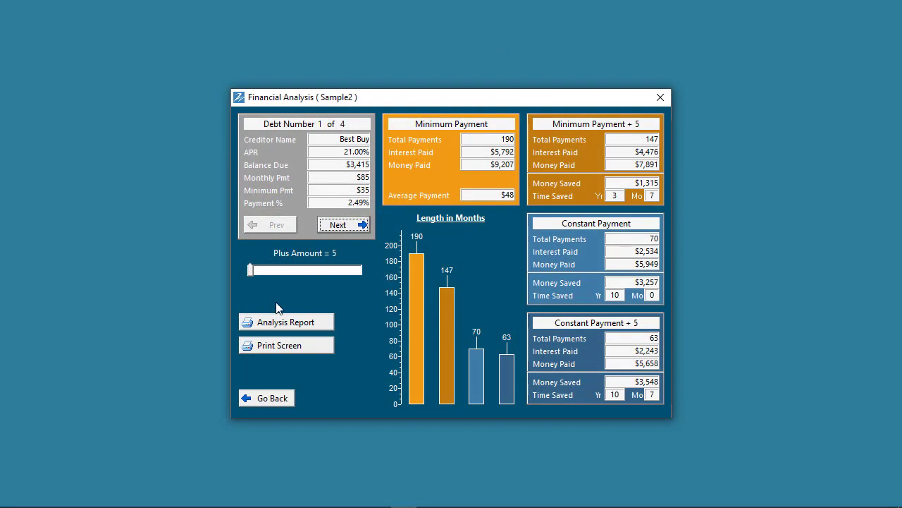
{"action": "left_click", "coordinate": [276, 349]}
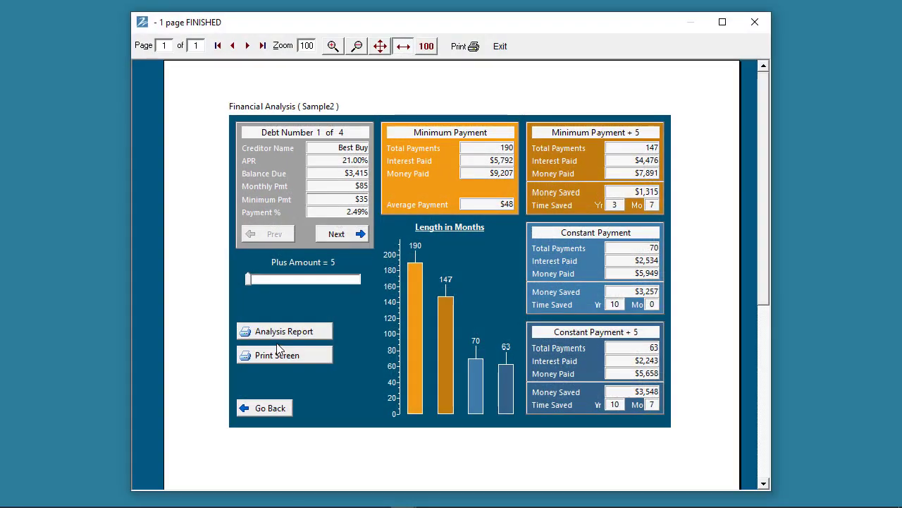
{"action": "left_click", "coordinate": [495, 50]}
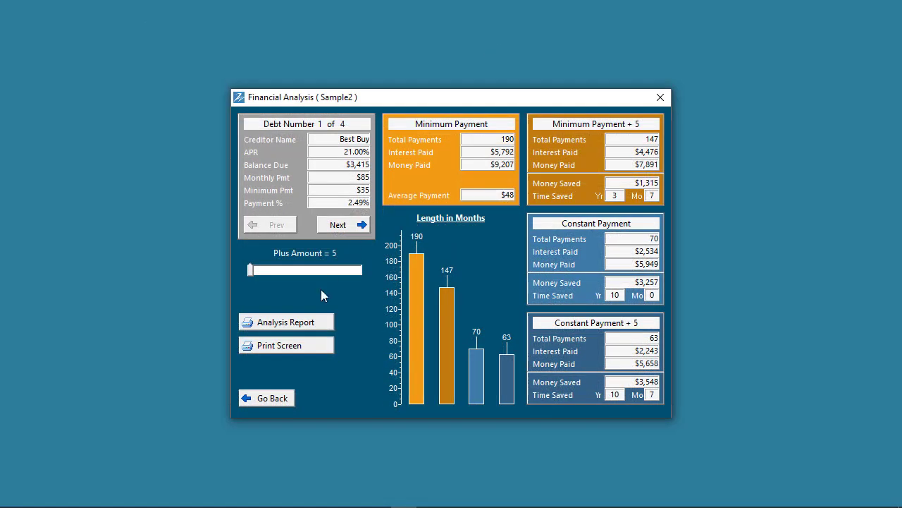
- Open Sample2's Debt Repayment Plan with the chart showing 190 versus 37 months to pay off
{"action": "left_click", "coordinate": [279, 400]}
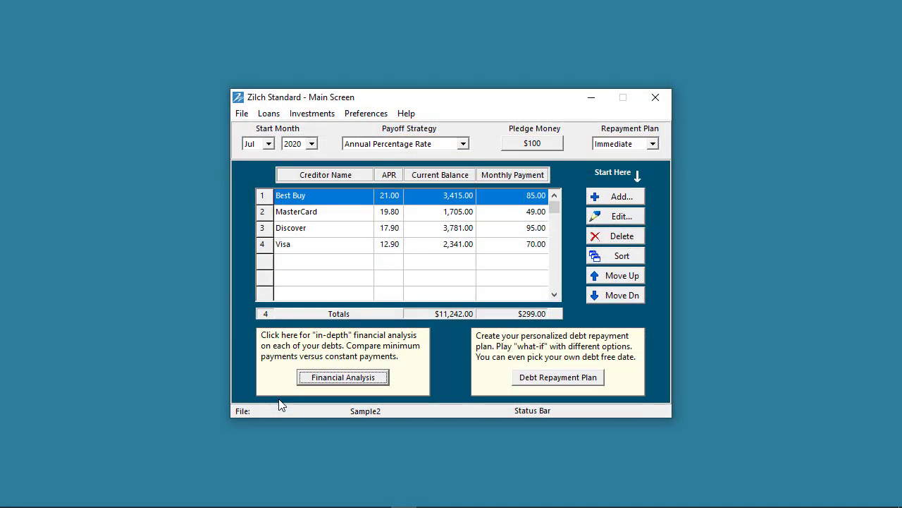
{"action": "left_click", "coordinate": [554, 378]}
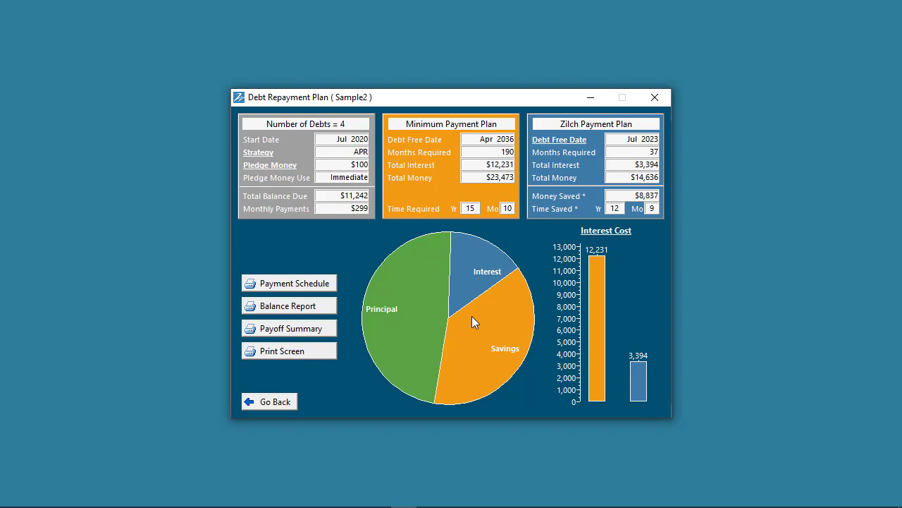
{"action": "left_click", "coordinate": [596, 236]}
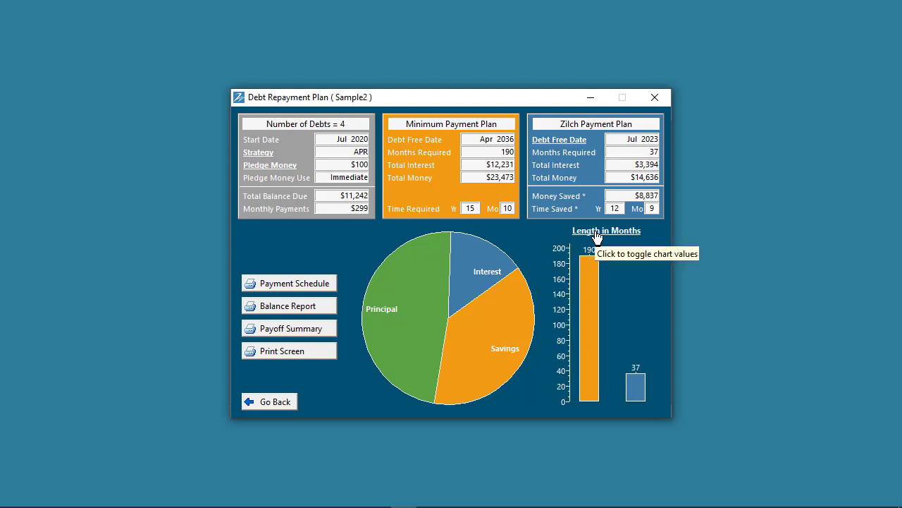
{"action": "left_click", "coordinate": [607, 239]}
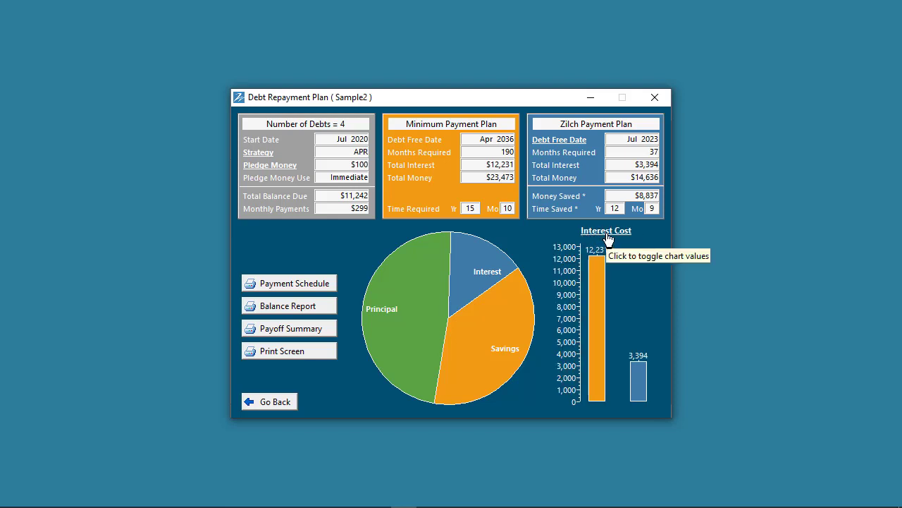
{"action": "left_click", "coordinate": [608, 239]}
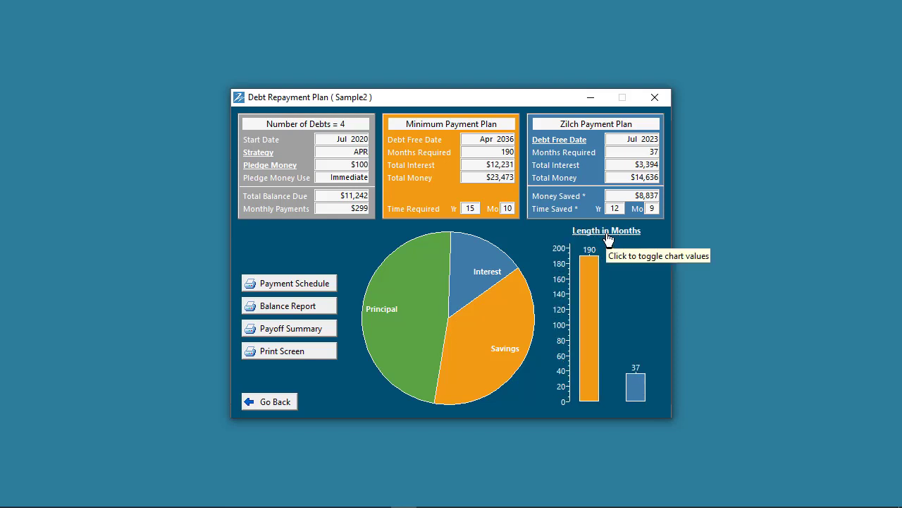
- Preview the payment schedule, balance report, payoff summary and print-screen capture, closing each one
{"action": "left_click", "coordinate": [279, 284]}
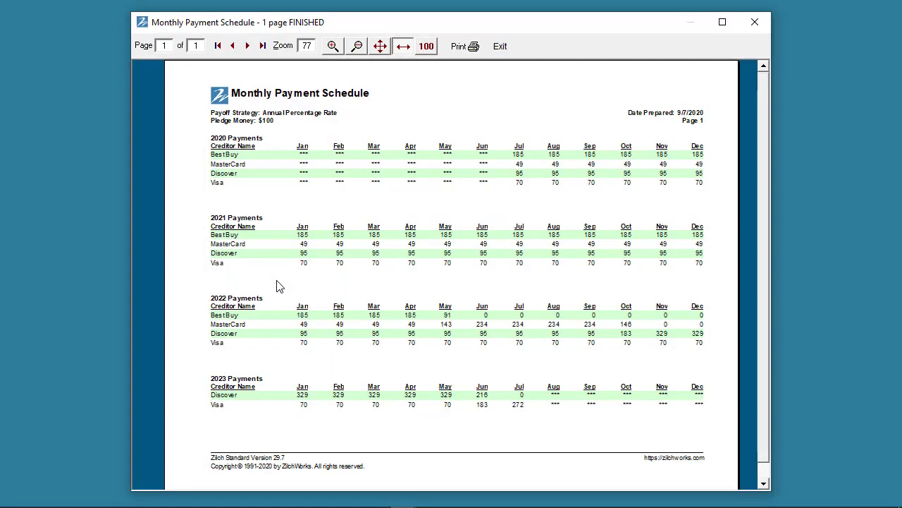
{"action": "left_click", "coordinate": [498, 49]}
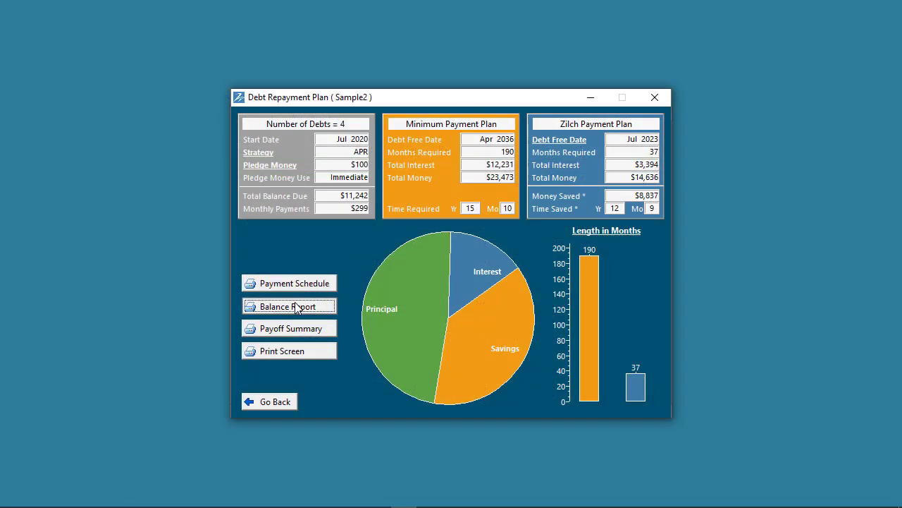
{"action": "left_click", "coordinate": [297, 306]}
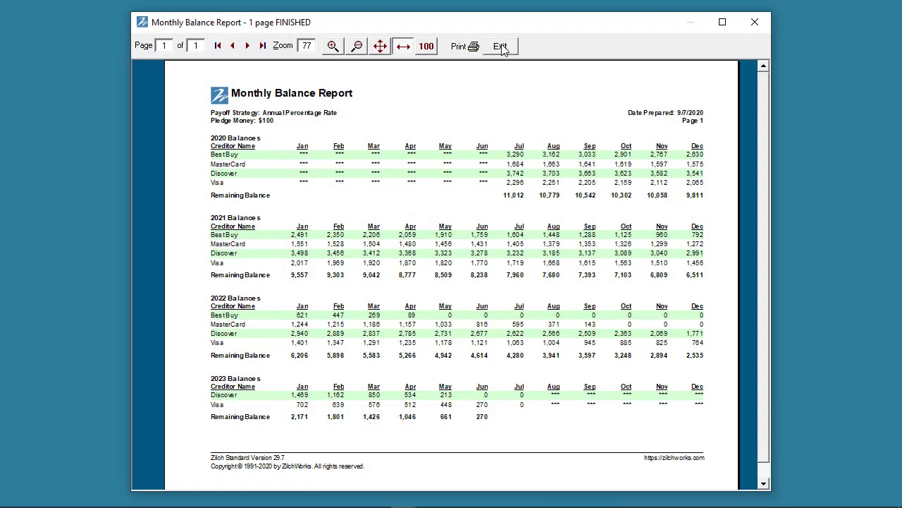
{"action": "left_click", "coordinate": [501, 47]}
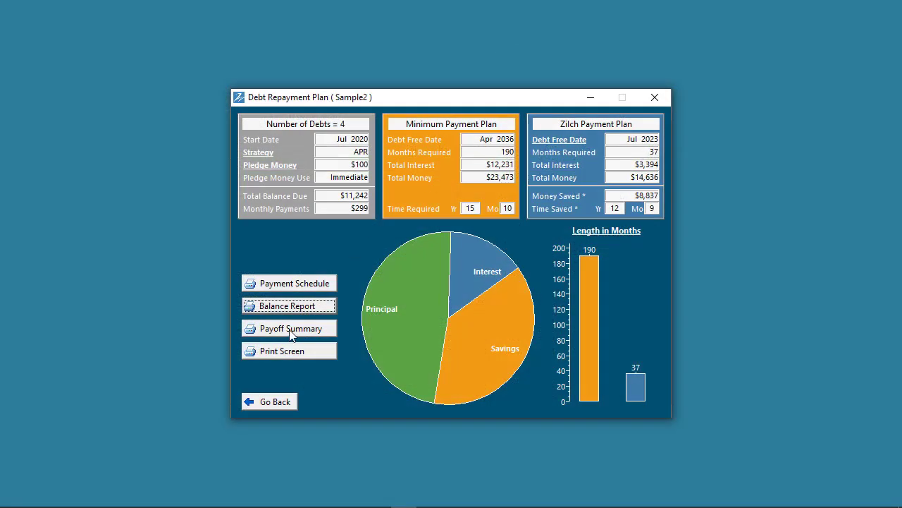
{"action": "left_click", "coordinate": [291, 331]}
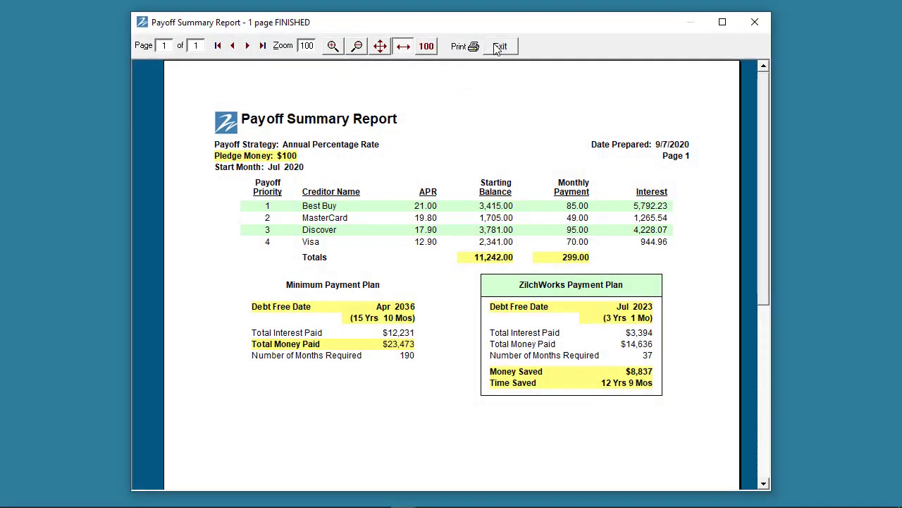
{"action": "left_click", "coordinate": [499, 47]}
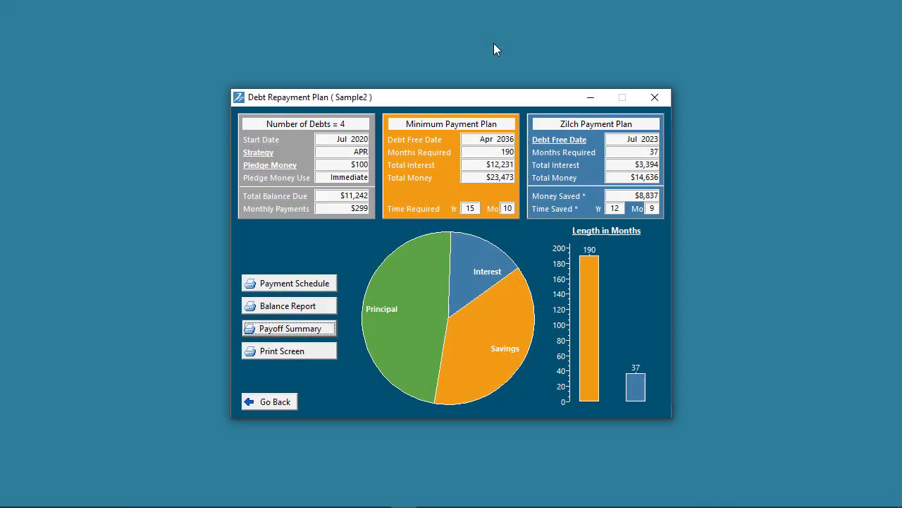
{"action": "left_click", "coordinate": [289, 355]}
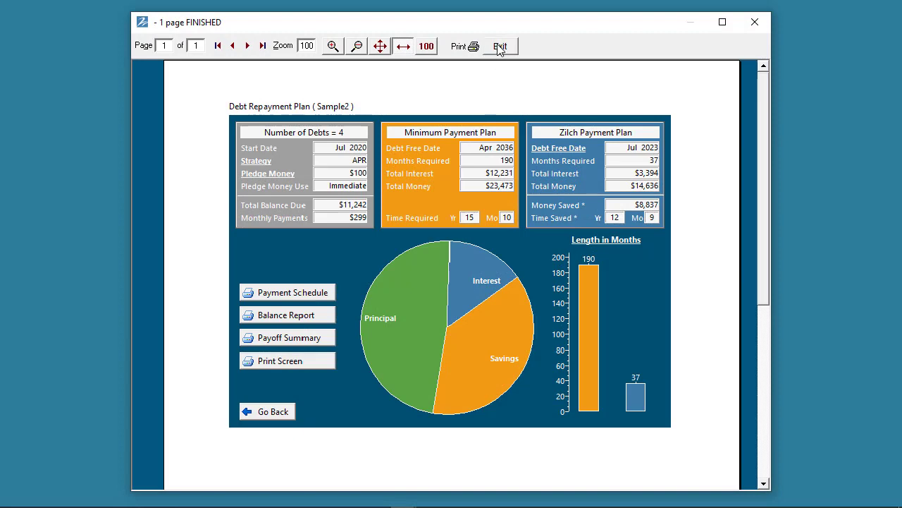
{"action": "left_click", "coordinate": [498, 45]}
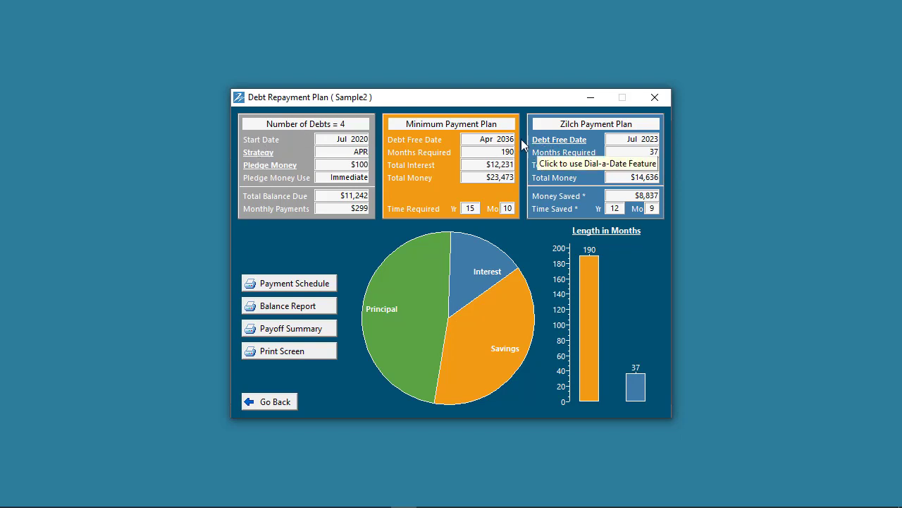
{"action": "left_click", "coordinate": [260, 156]}
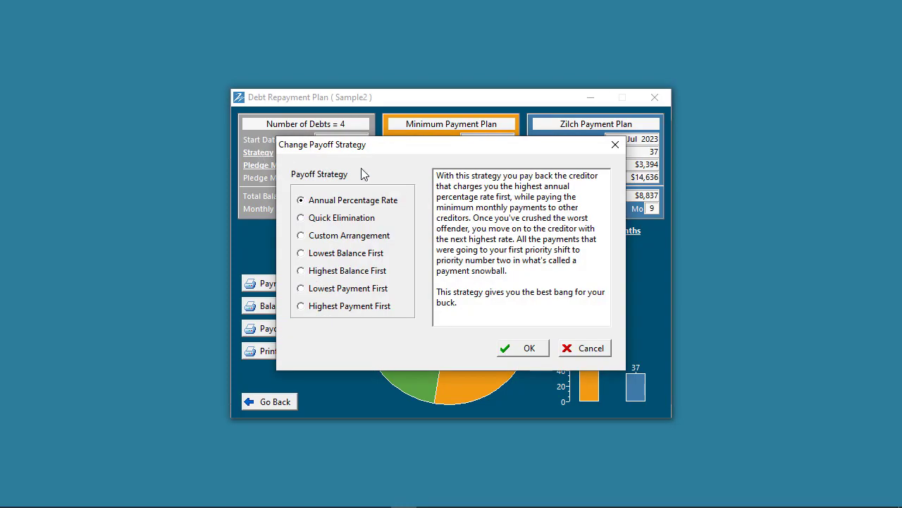
{"action": "left_click", "coordinate": [337, 219]}
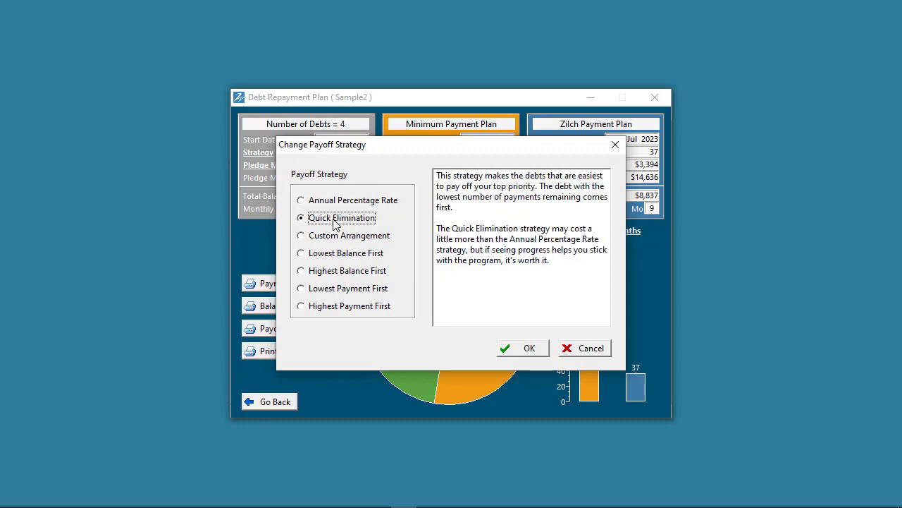
{"action": "left_click", "coordinate": [337, 240]}
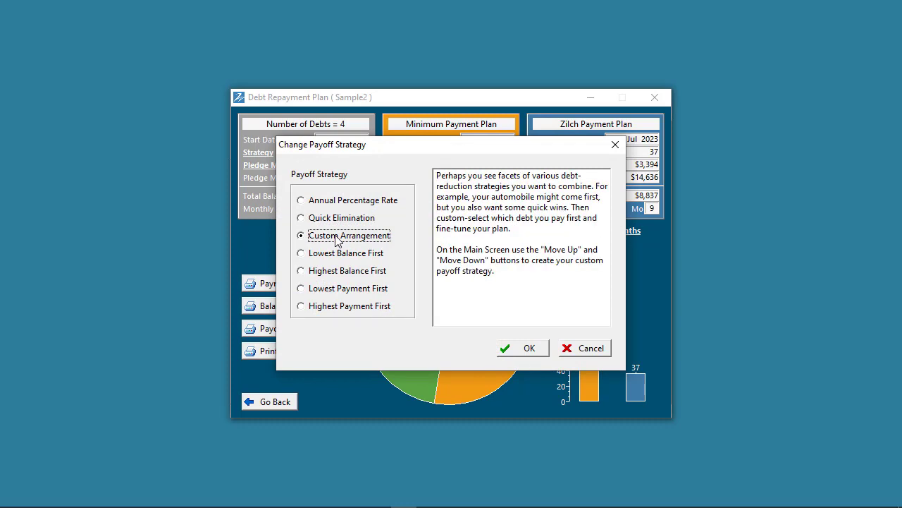
{"action": "left_click", "coordinate": [335, 258]}
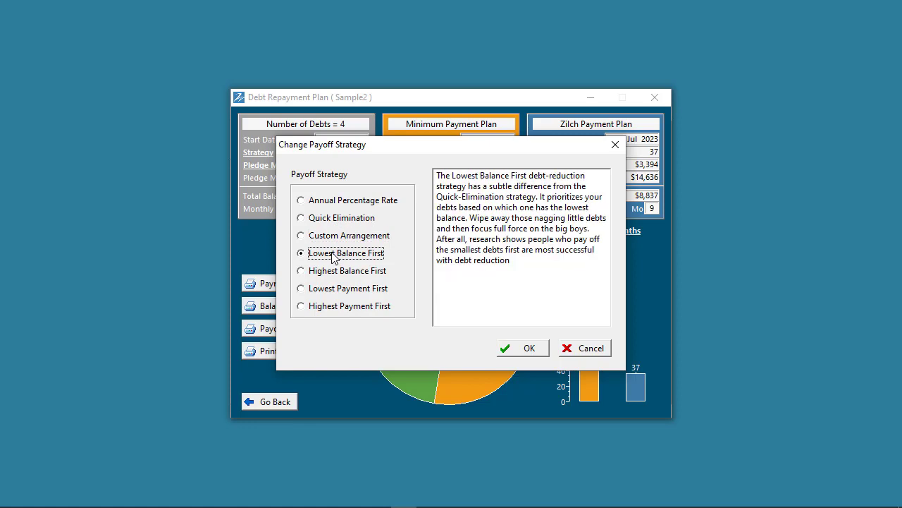
{"action": "left_click", "coordinate": [331, 273]}
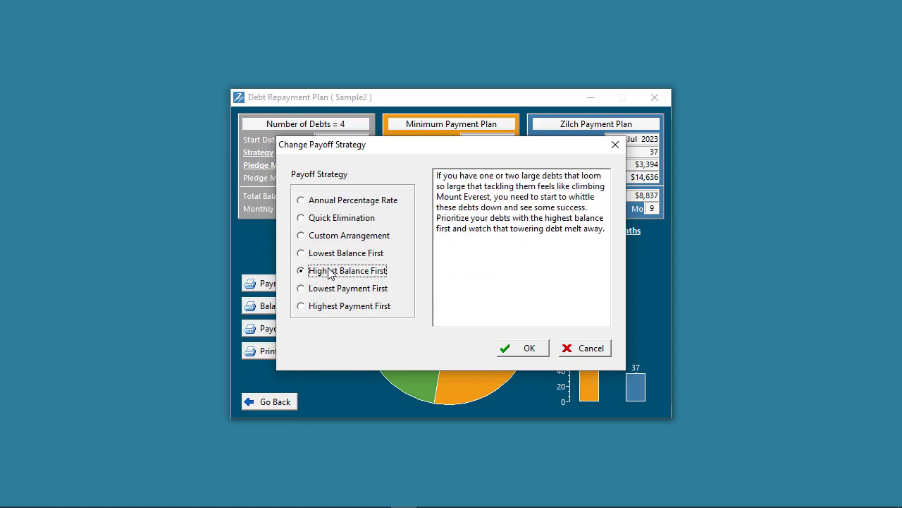
{"action": "left_click", "coordinate": [333, 289]}
{"action": "left_click", "coordinate": [339, 309]}
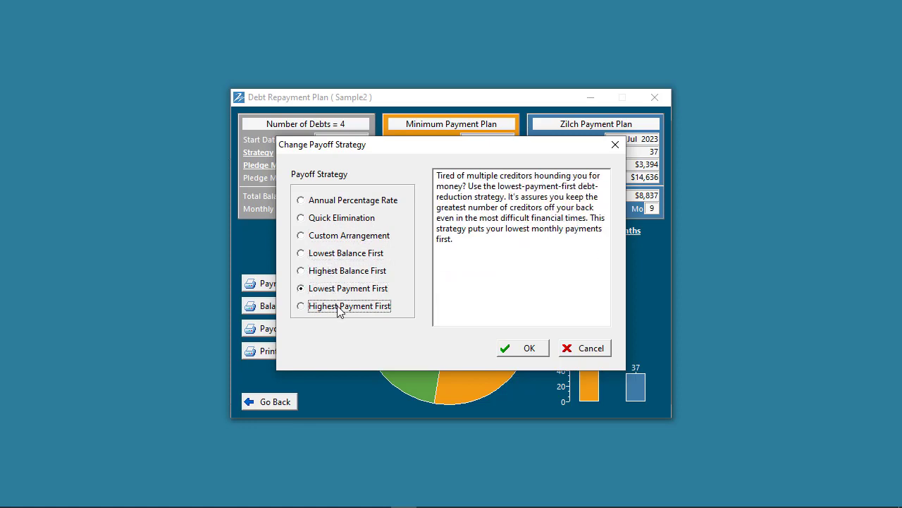
{"action": "left_click", "coordinate": [341, 257]}
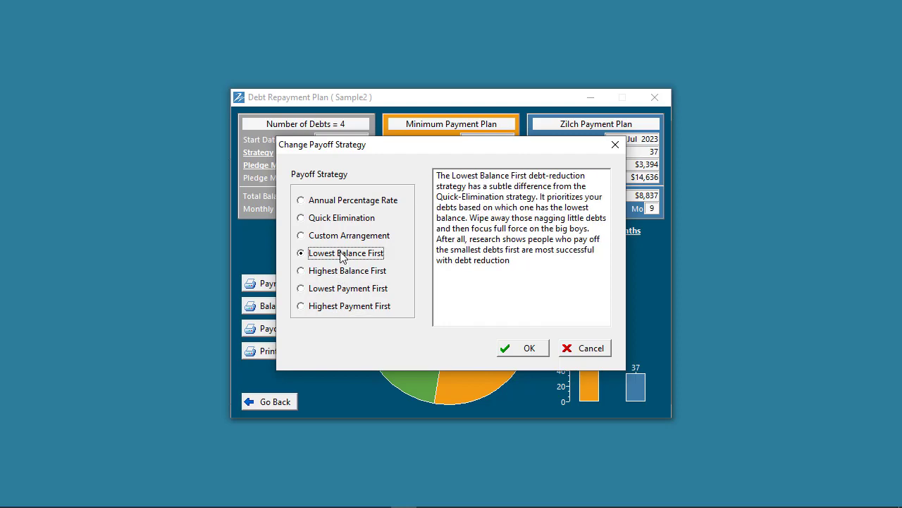
{"action": "left_click", "coordinate": [528, 348]}
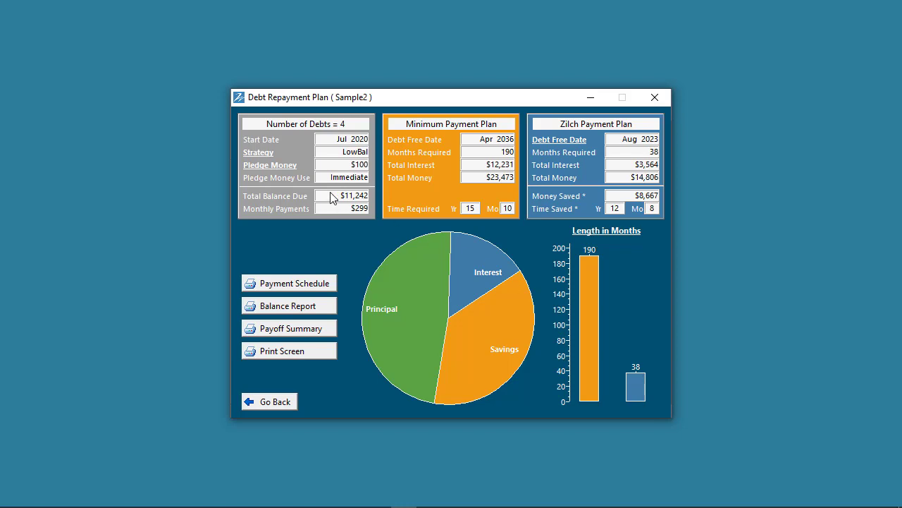
{"action": "left_click", "coordinate": [257, 154]}
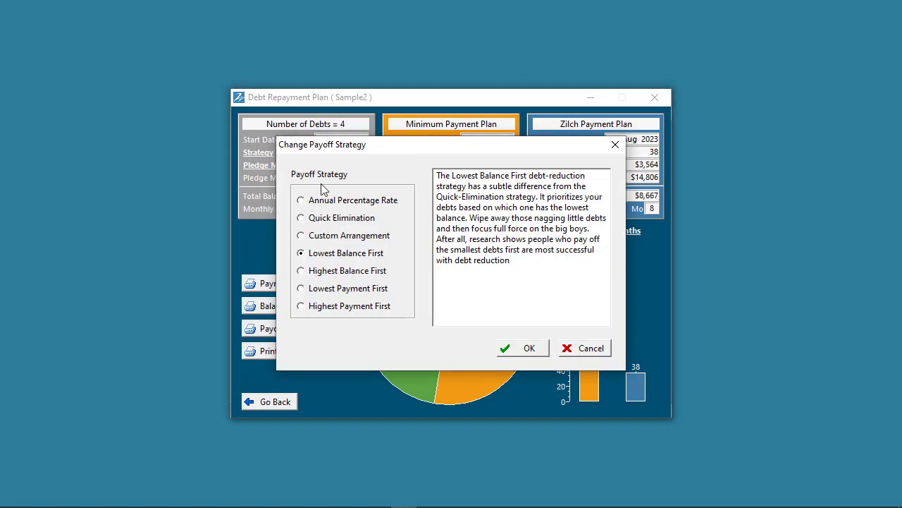
{"action": "left_click", "coordinate": [328, 201]}
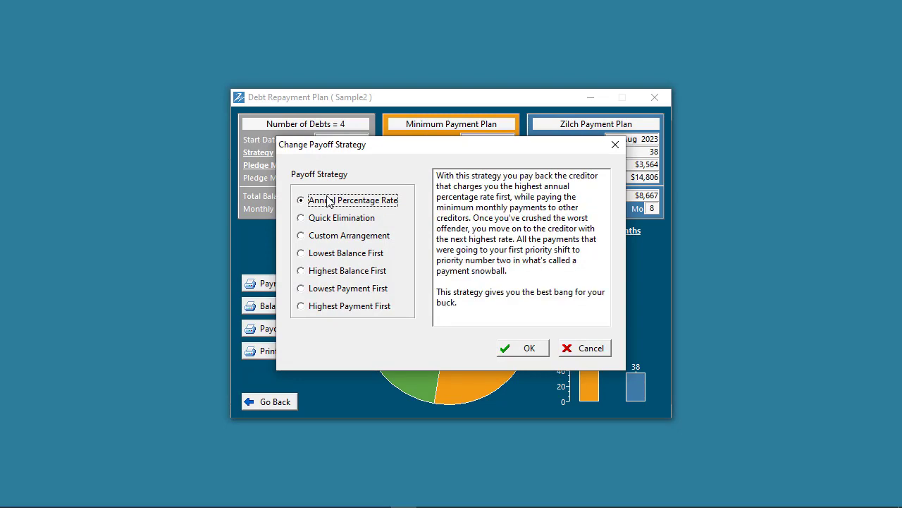
{"action": "left_click", "coordinate": [513, 348]}
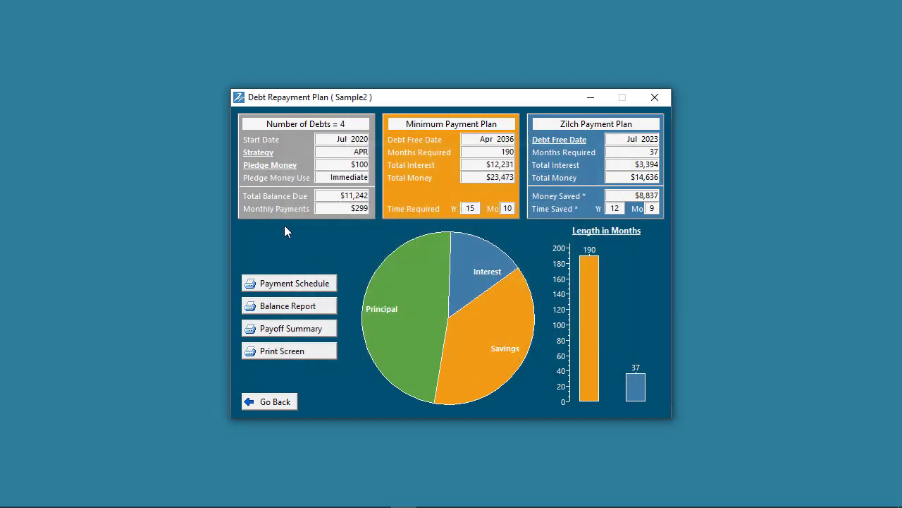
- Recalculate the plan with no pledge money, then with a 200 alternate pledge amount
{"action": "left_click", "coordinate": [287, 170]}
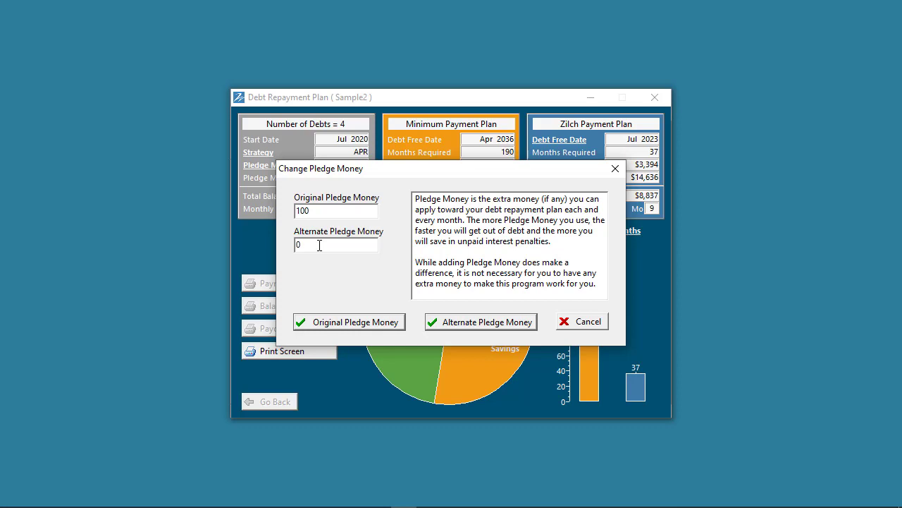
{"action": "left_click", "coordinate": [475, 324]}
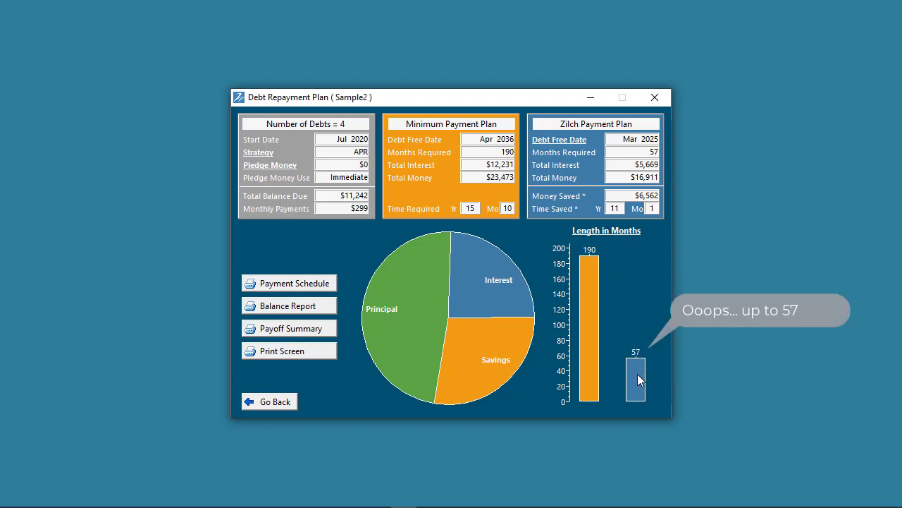
{"action": "left_click", "coordinate": [263, 169]}
{"action": "double_click", "coordinate": [299, 244]}
{"action": "type", "text": "200"}
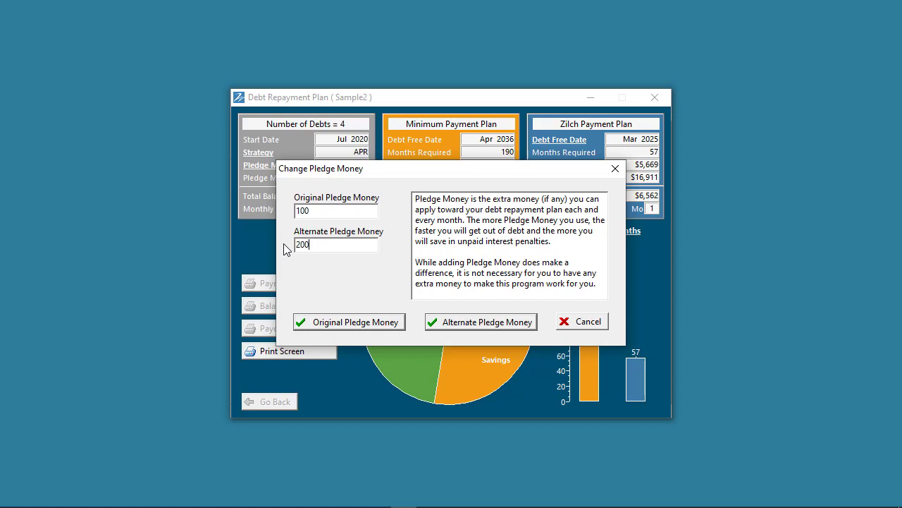
{"action": "left_click", "coordinate": [495, 328]}
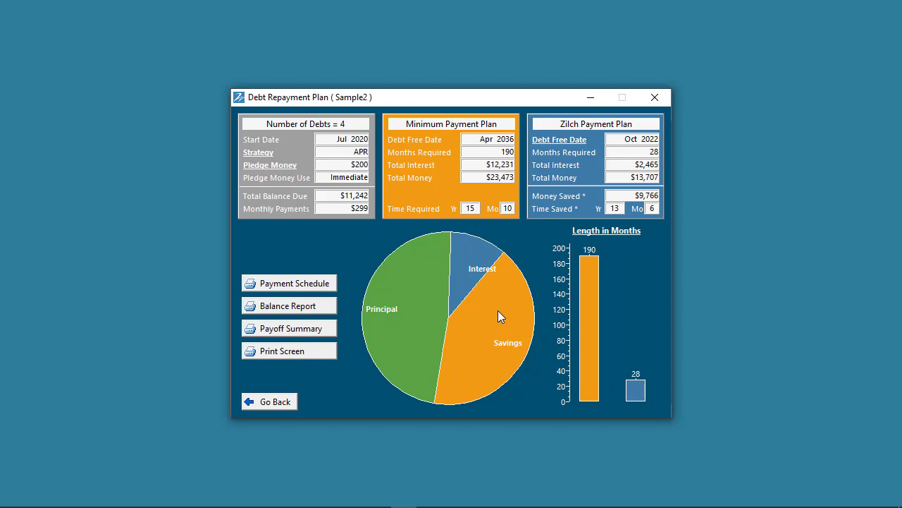
- Change the alternate pledge money from 200 to 0 for a 57-month plan, then open Dial-A-Date
{"action": "left_click", "coordinate": [276, 168]}
{"action": "left_click_drag", "start_coordinate": [322, 244], "coordinate": [288, 244]}
{"action": "type", "text": "0"}
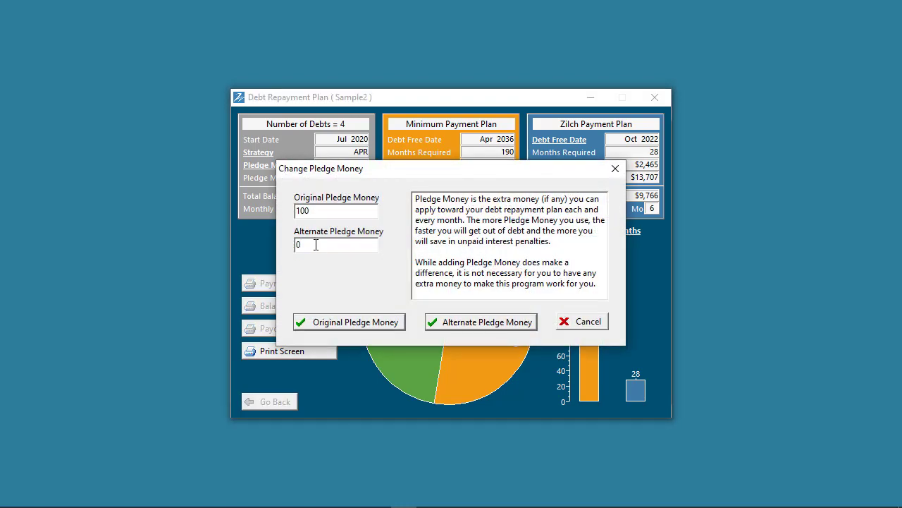
{"action": "left_click", "coordinate": [477, 321]}
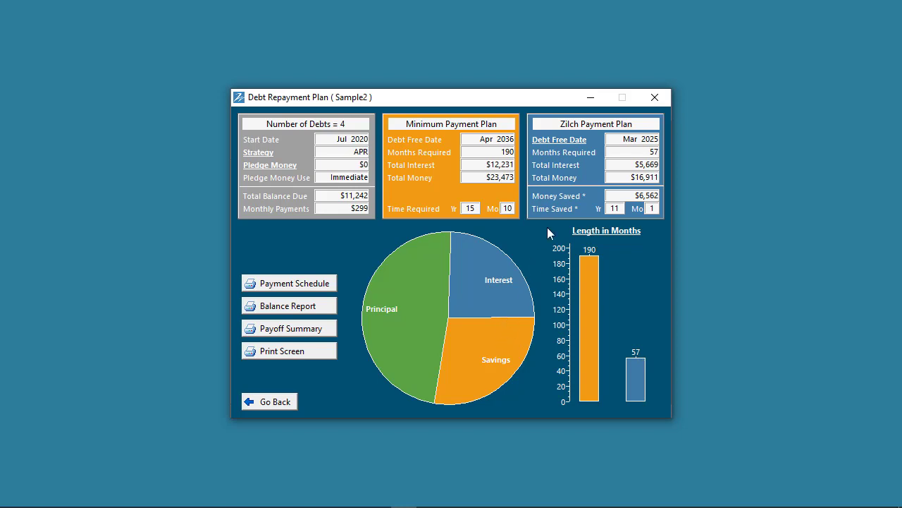
{"action": "left_click", "coordinate": [556, 146]}
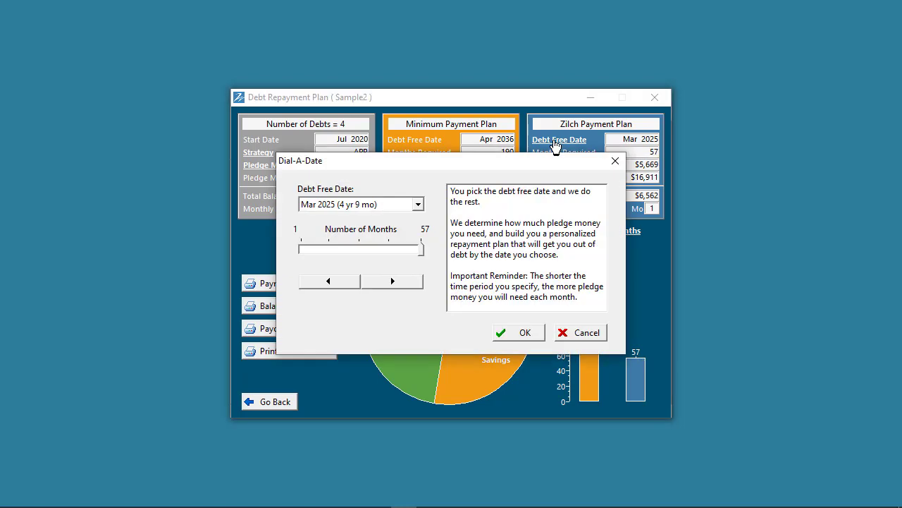
- Pick Jun 2022 (24 months) as the debt-free date and apply it
{"action": "left_click", "coordinate": [418, 204]}
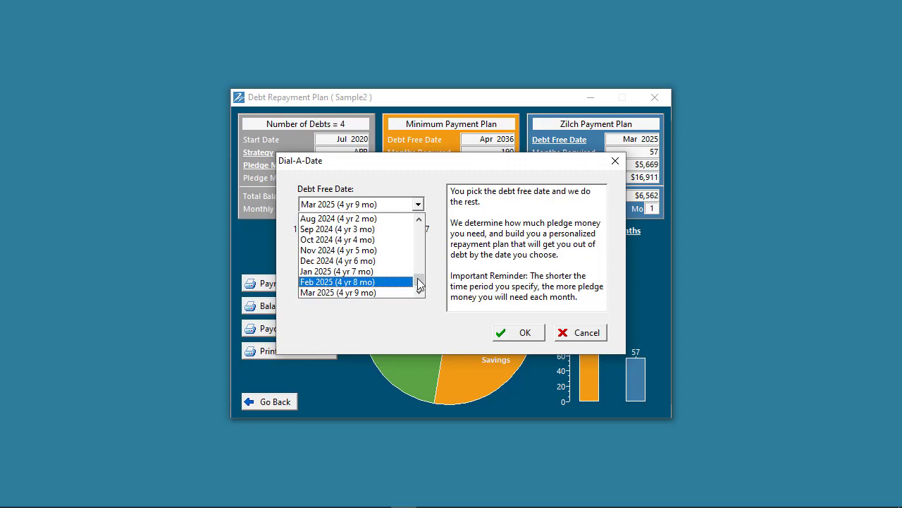
{"action": "left_click_drag", "start_coordinate": [420, 281], "coordinate": [417, 251]}
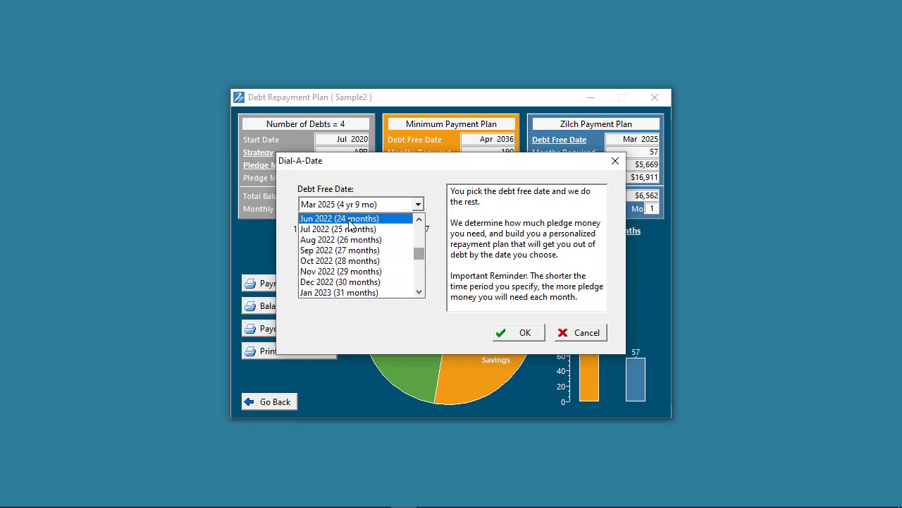
{"action": "left_click", "coordinate": [350, 220]}
{"action": "left_click", "coordinate": [527, 332]}
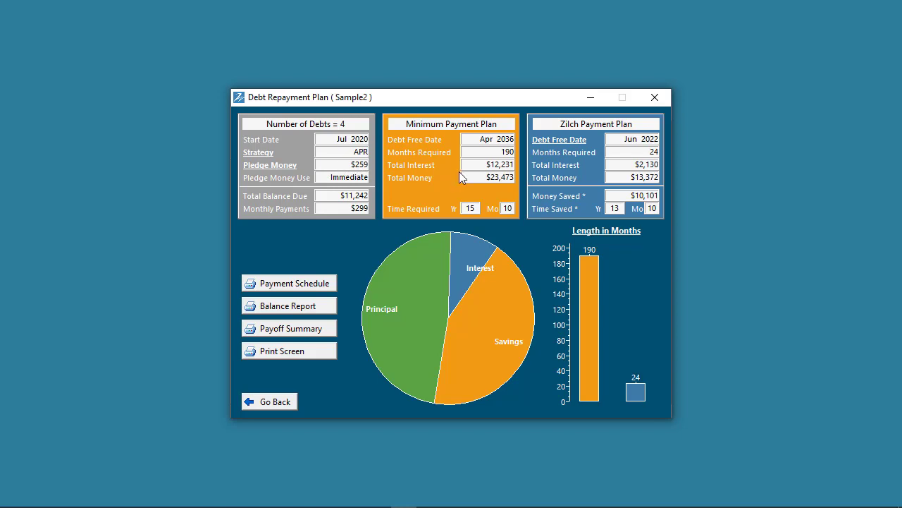
- Move the debt-free date six months earlier to Dec 2021 (18 months) and apply it
{"action": "left_click", "coordinate": [577, 145]}
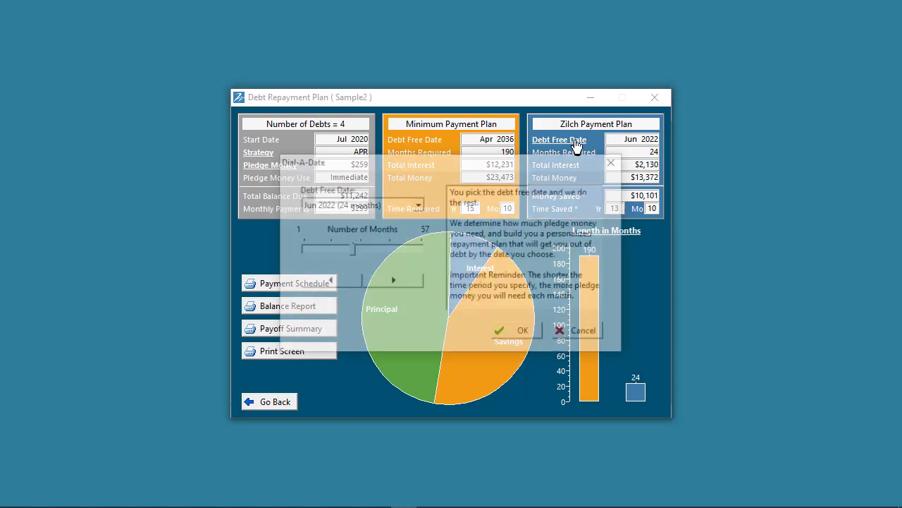
{"action": "left_click", "coordinate": [328, 282]}
{"action": "left_click", "coordinate": [329, 282]}
{"action": "left_click", "coordinate": [328, 282]}
{"action": "left_click", "coordinate": [329, 282]}
{"action": "left_click", "coordinate": [328, 282]}
{"action": "left_click", "coordinate": [329, 282]}
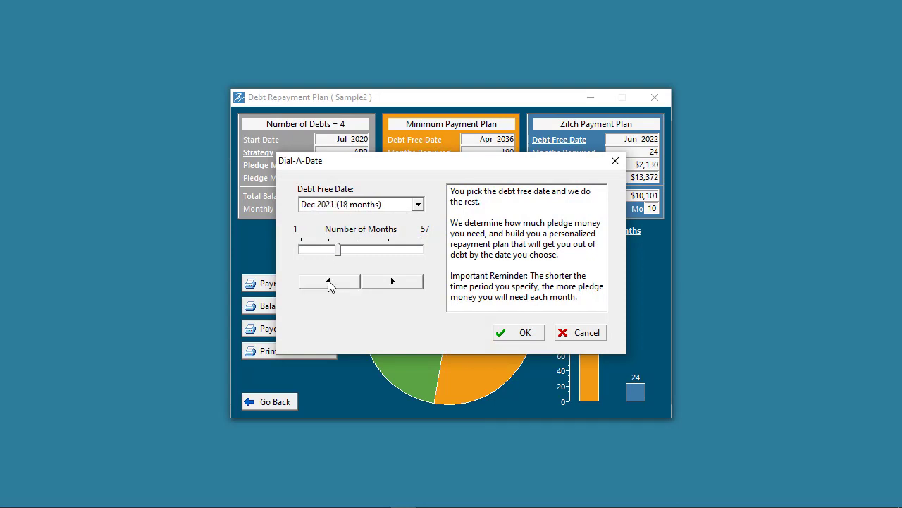
{"action": "left_click", "coordinate": [523, 332]}
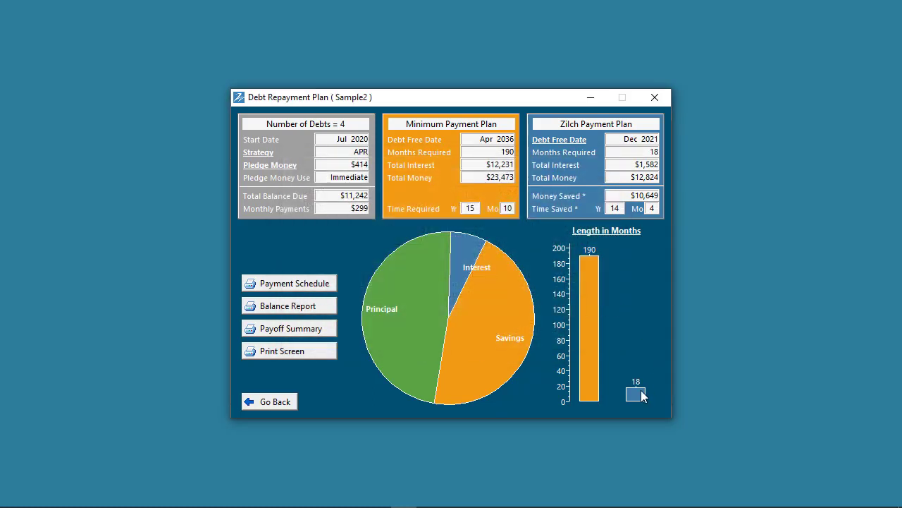